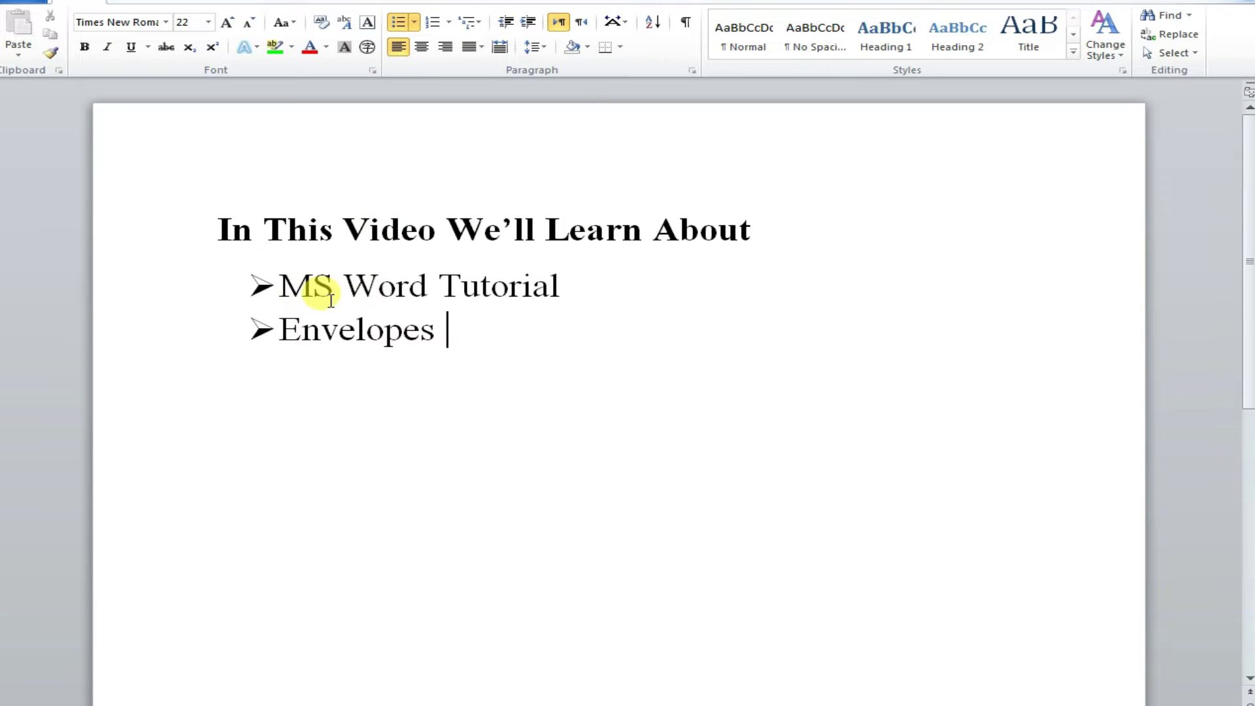
Put the caret after 'Envelopes' in the topic list, then switch to the blank Word document
double_click(340, 327)
left_click(428, 396)
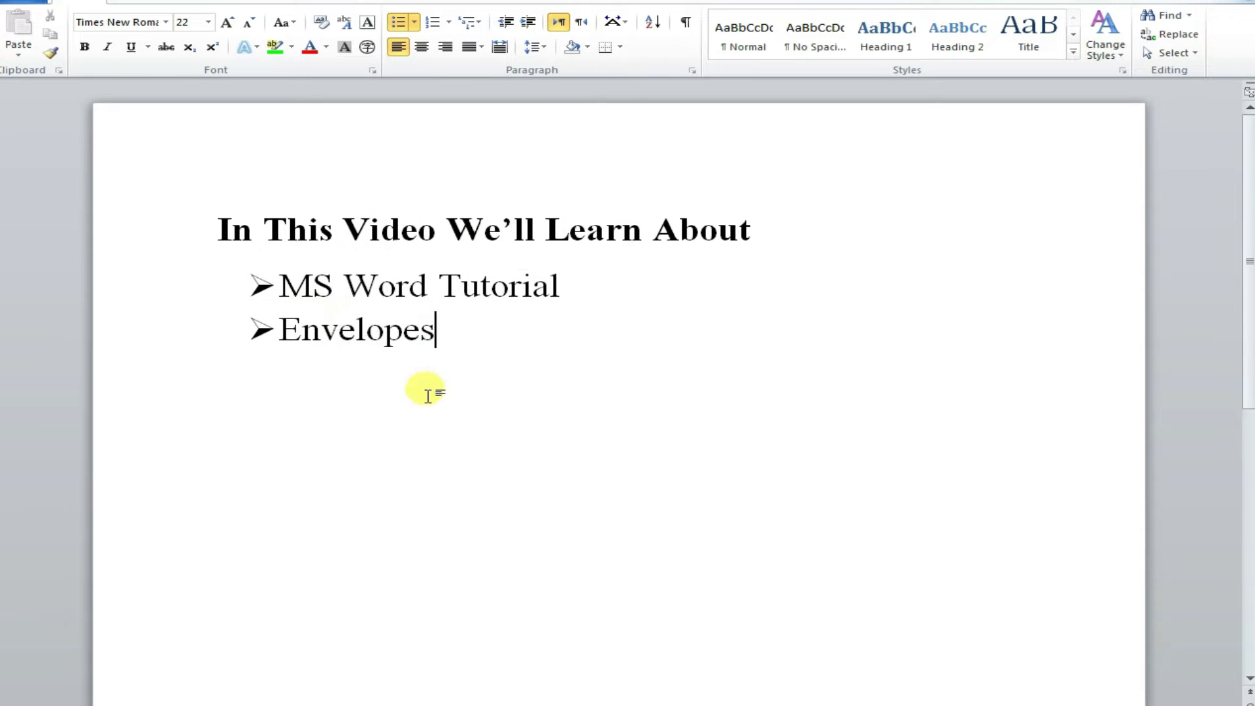
left_click(763, 683)
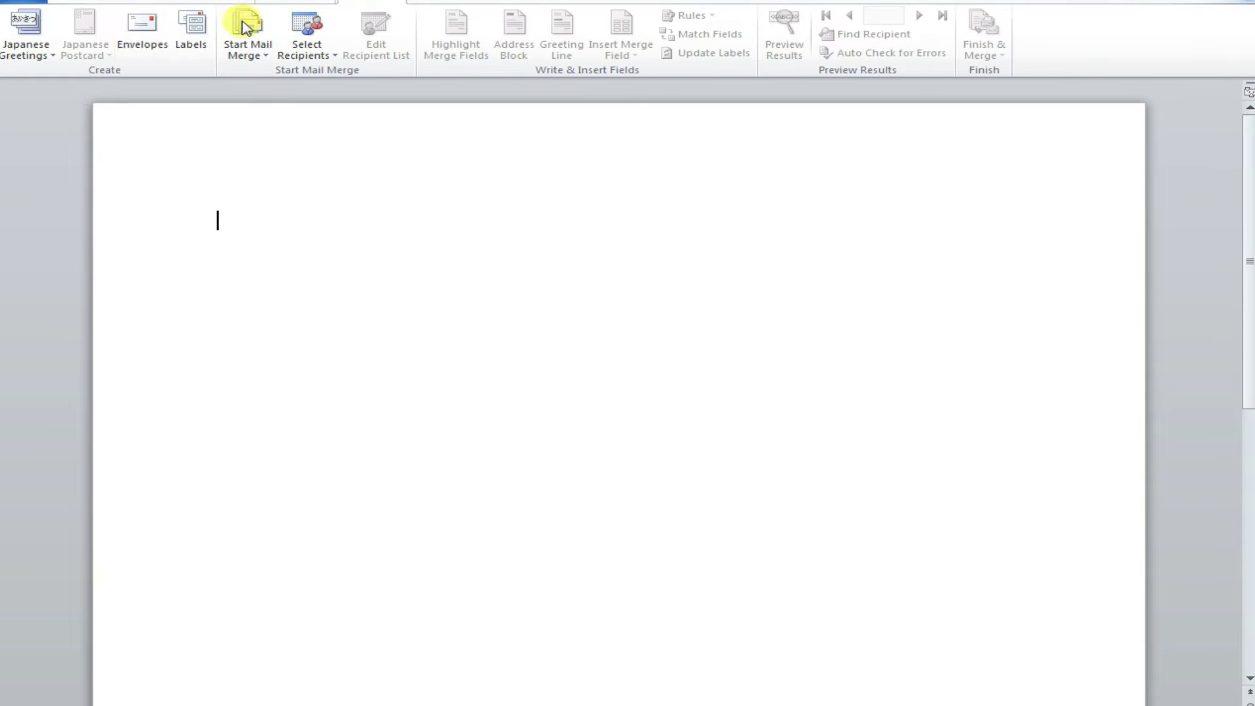
Open the Envelopes dialog, delete the old return address, and put the caret in the empty delivery address
left_click(147, 36)
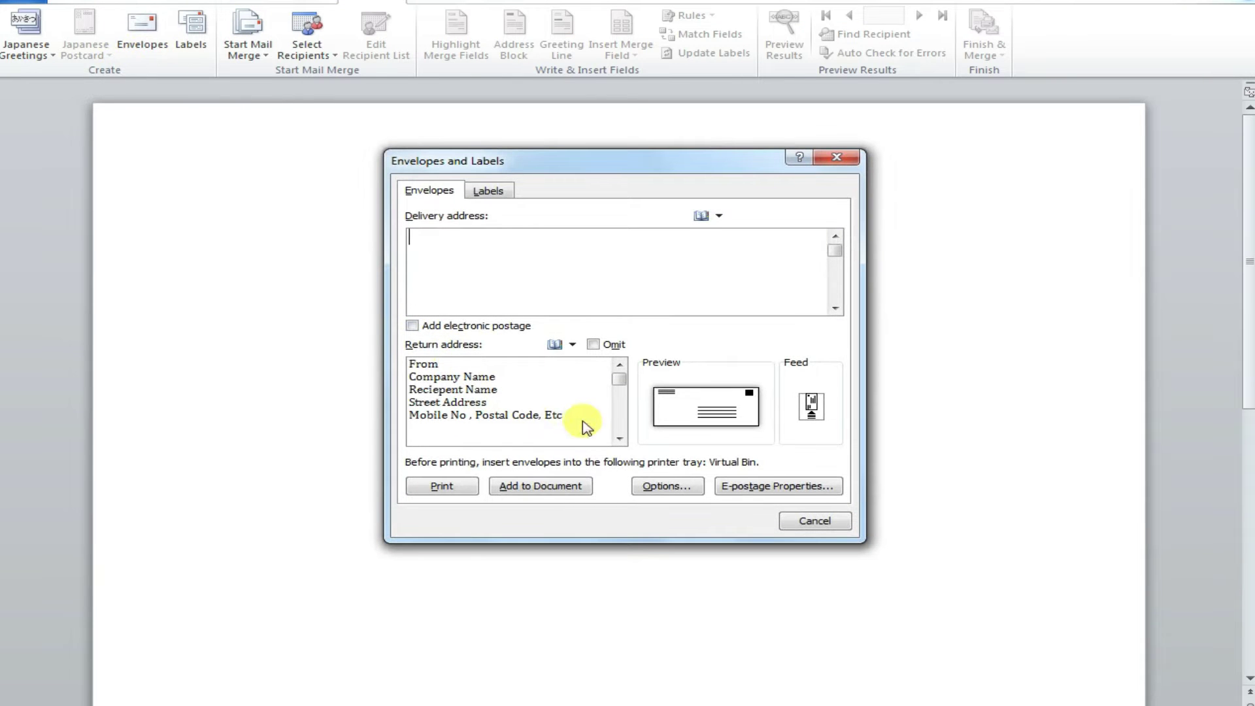
left_click_drag(566, 417, 407, 363)
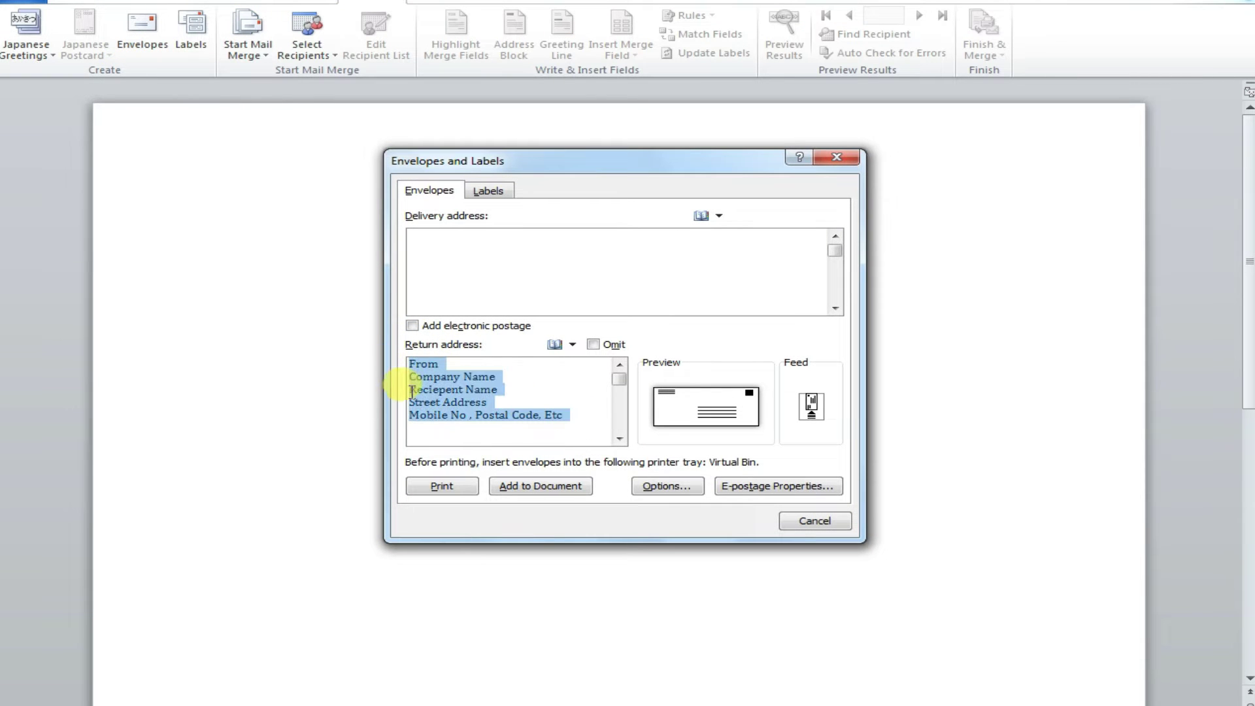
key("Delete")
left_click(495, 265)
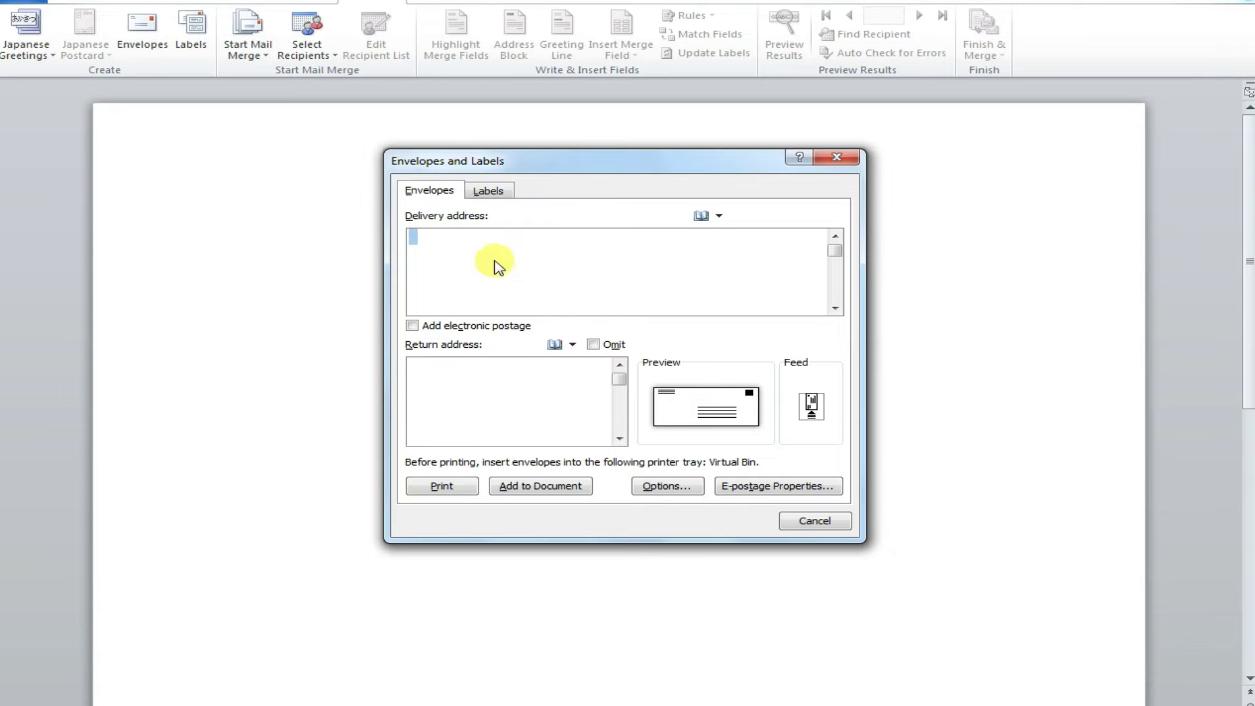
left_click(418, 257)
Enter 'From' and 'Company Name' as the first delivery address lines
type("Frm")
key("BackSpace")
type("om")
key("Return")
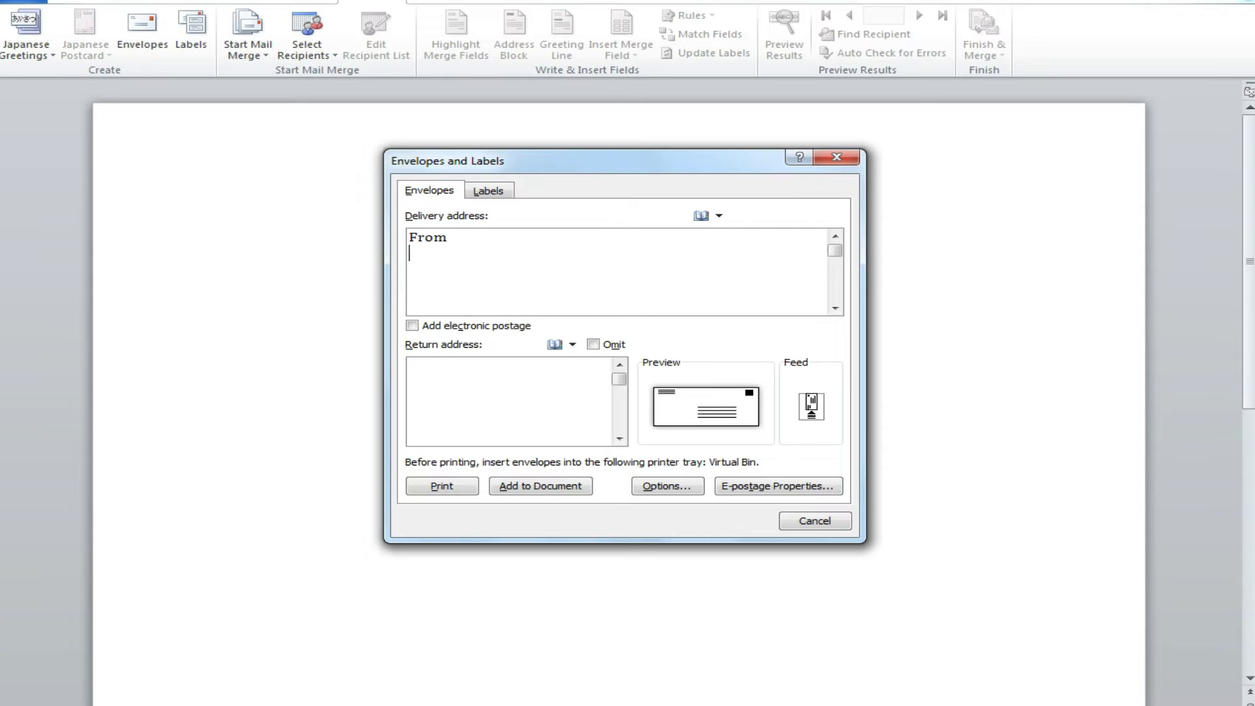
type("ompany Name")
key("Return")
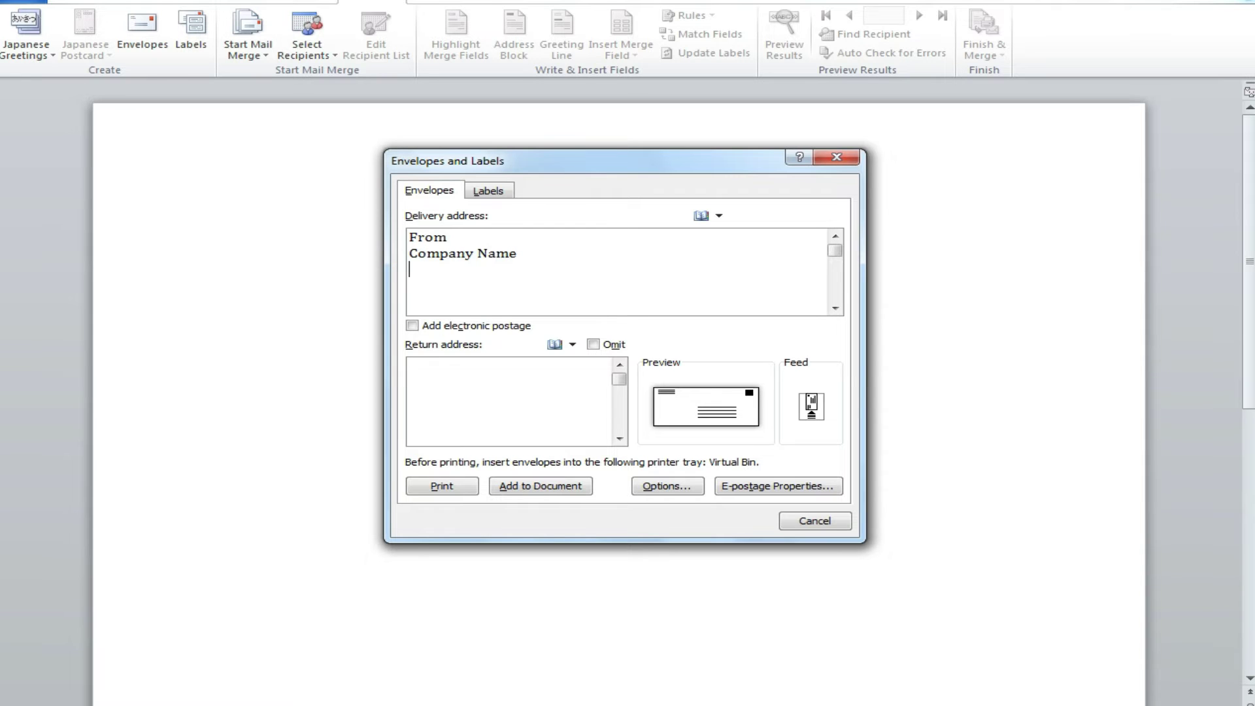
Add delivery lines 'Recipient Full Name', 'Street Address' and 'Mobile No, State Zip, etc', fixing typos
type("Ra")
key("BackSpace")
key("BackSpace")
type("Recipe")
key("BackSpace")
type("ien")
type("t Full ")
type("Name")
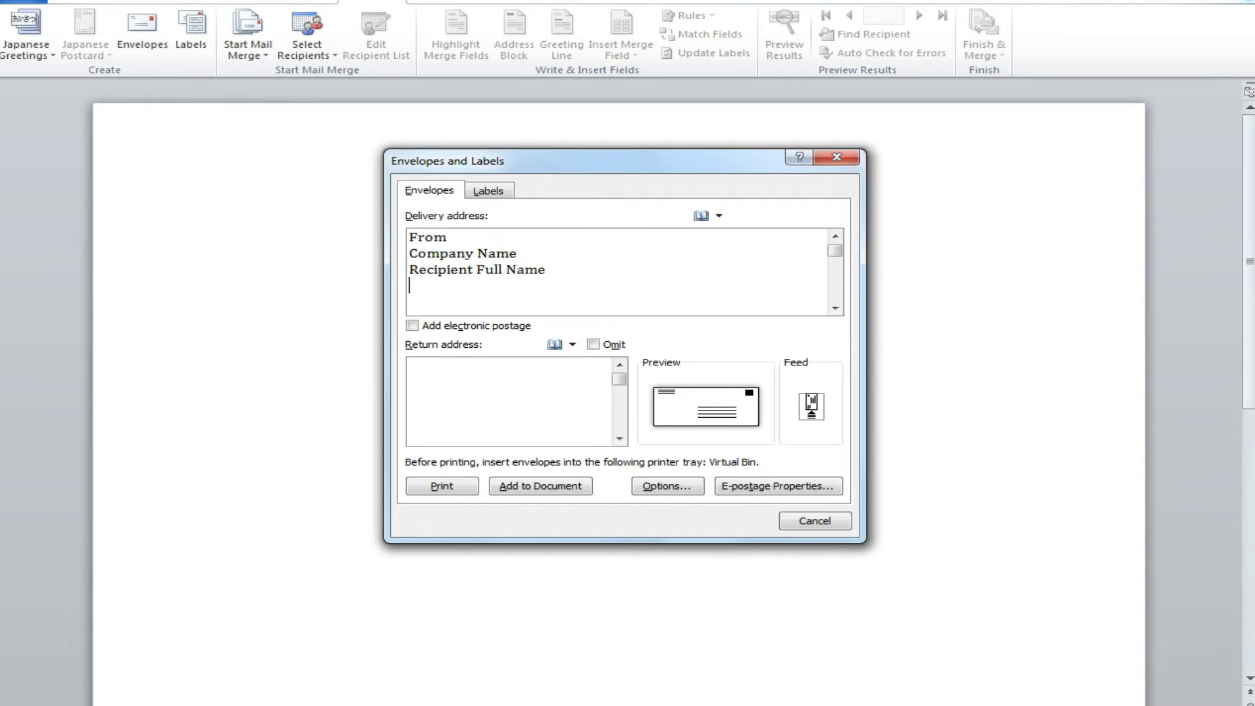
type("S")
type("ret")
key("BackSpace")
key("BackSpace")
type("Address")
key("Return")
type("Mobile No,")
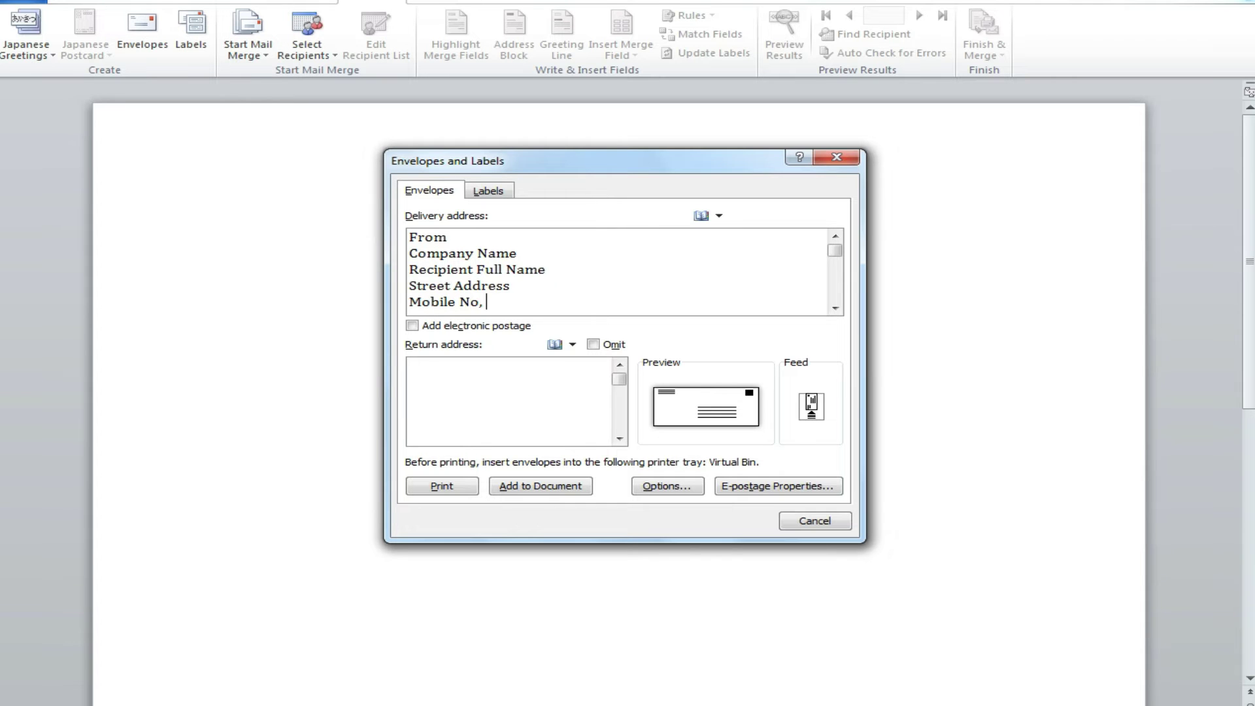
type("9")
key("BackSpace")
type("State")
type(" Zip, etc")
Enter the return address lines To, Your Name, Street Address and Mobile Name, State, Zip etc
left_click(437, 380)
left_click(422, 372)
type("To ")
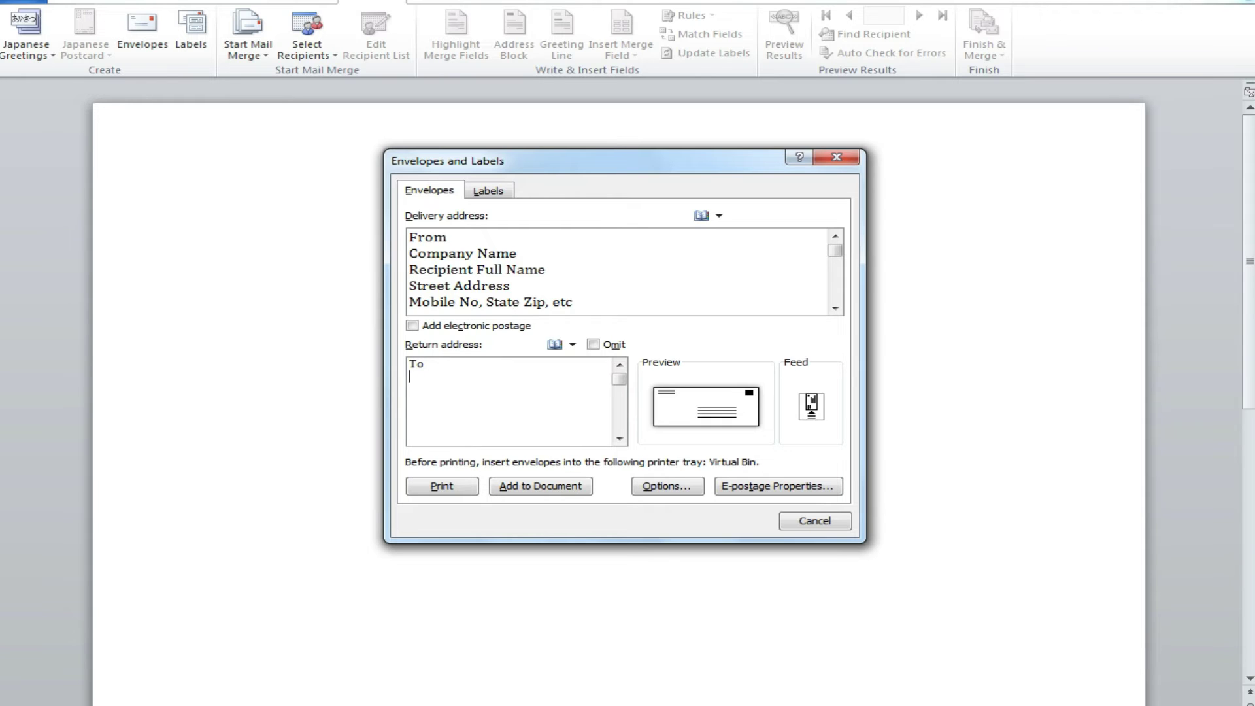
type("Your ")
type("Name")
type("dress ")
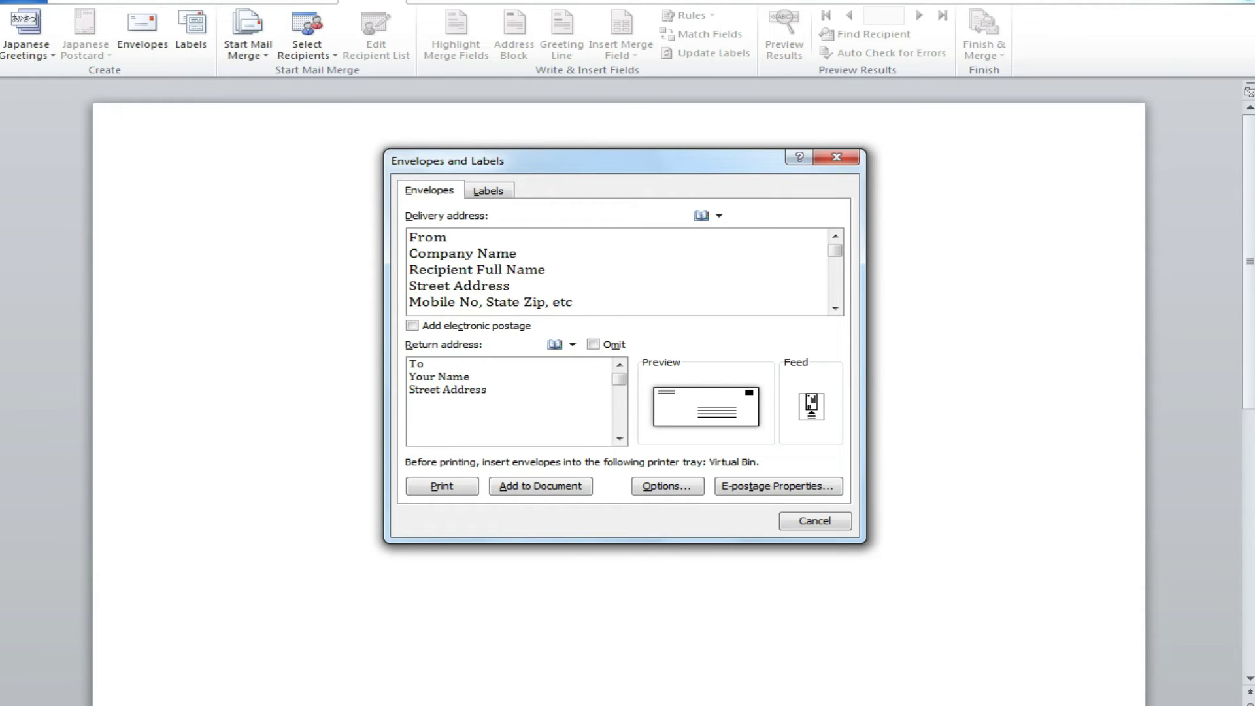
type("Mobile Name, State, ")
type("Zip etc")
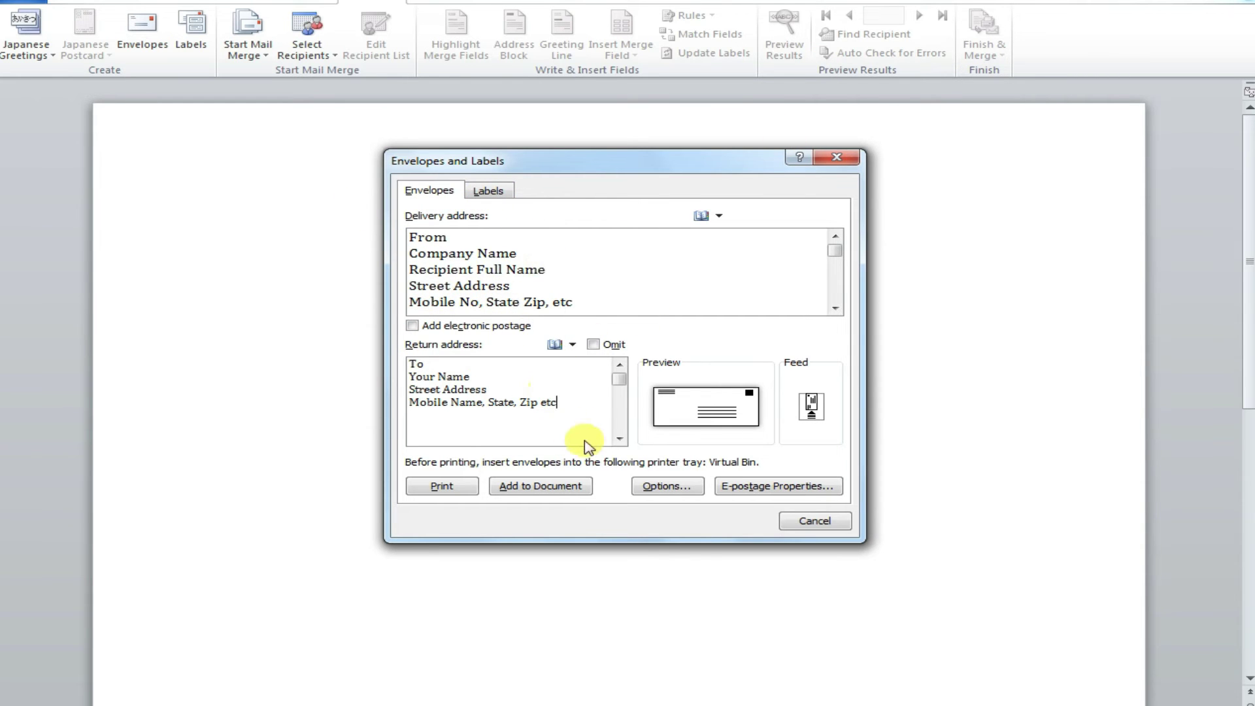
Print the envelope to a PDF file named Envelopes2, keeping the return address as default
left_click(442, 486)
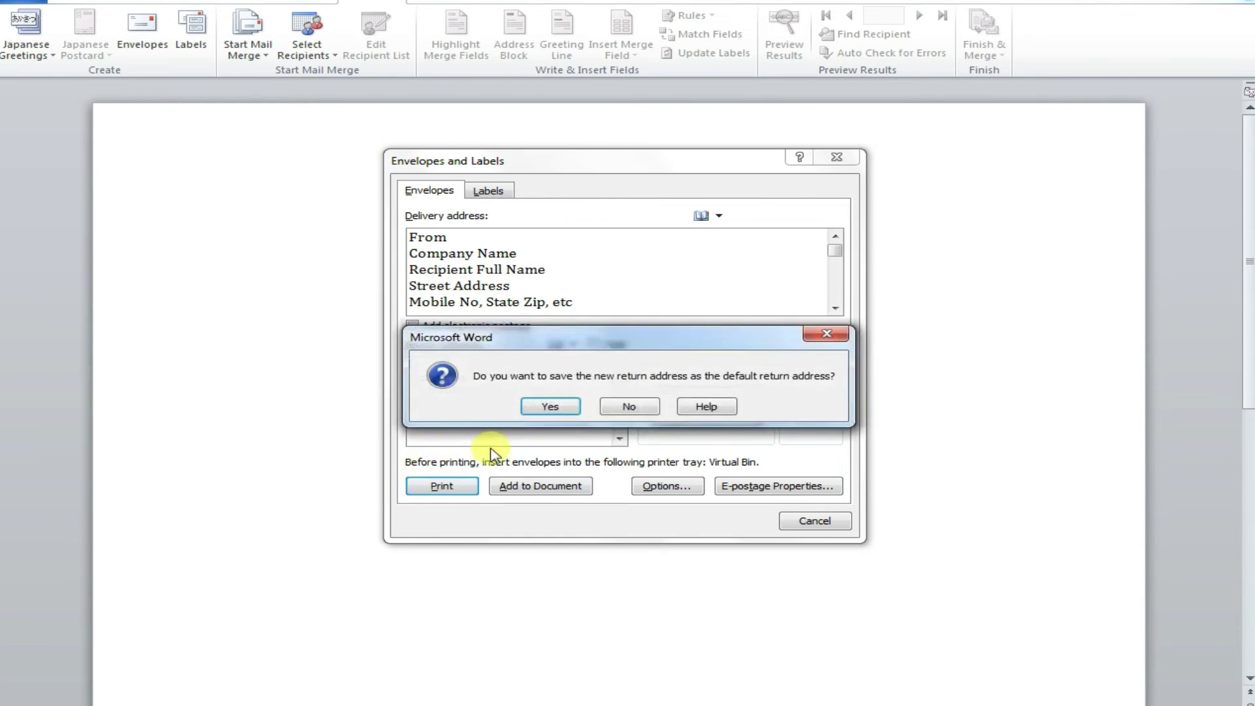
left_click(550, 407)
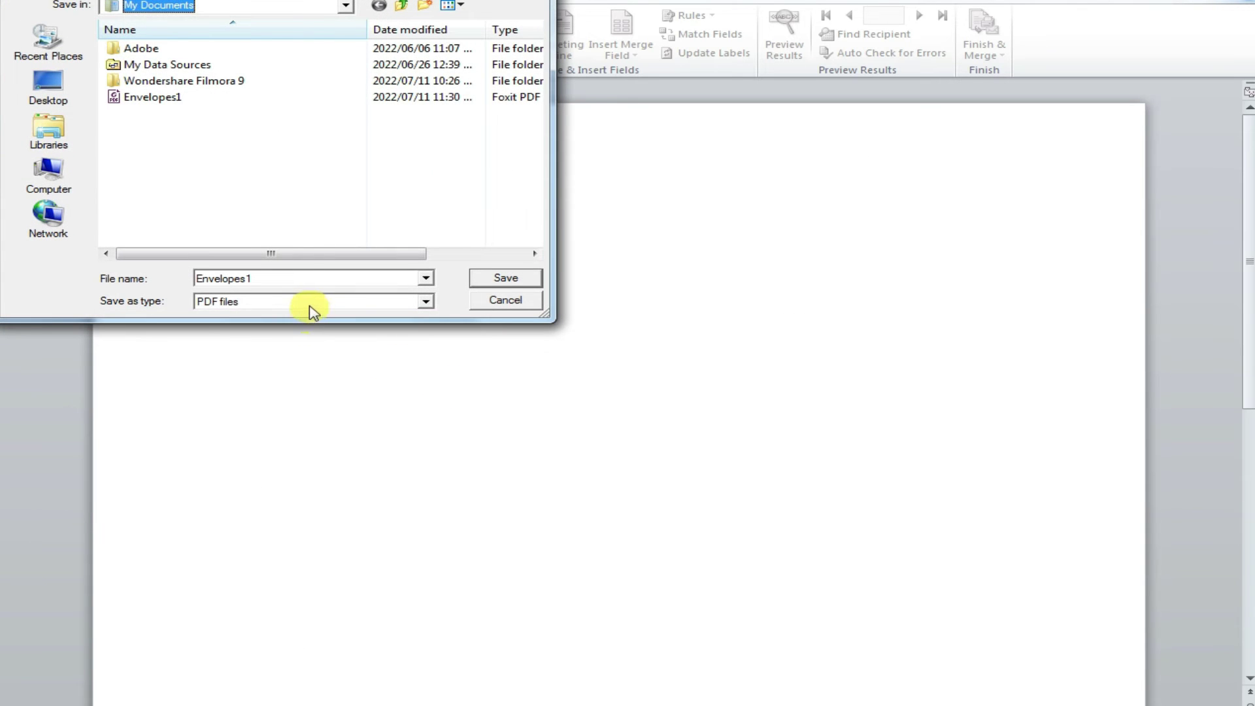
left_click(310, 304)
left_click(312, 316)
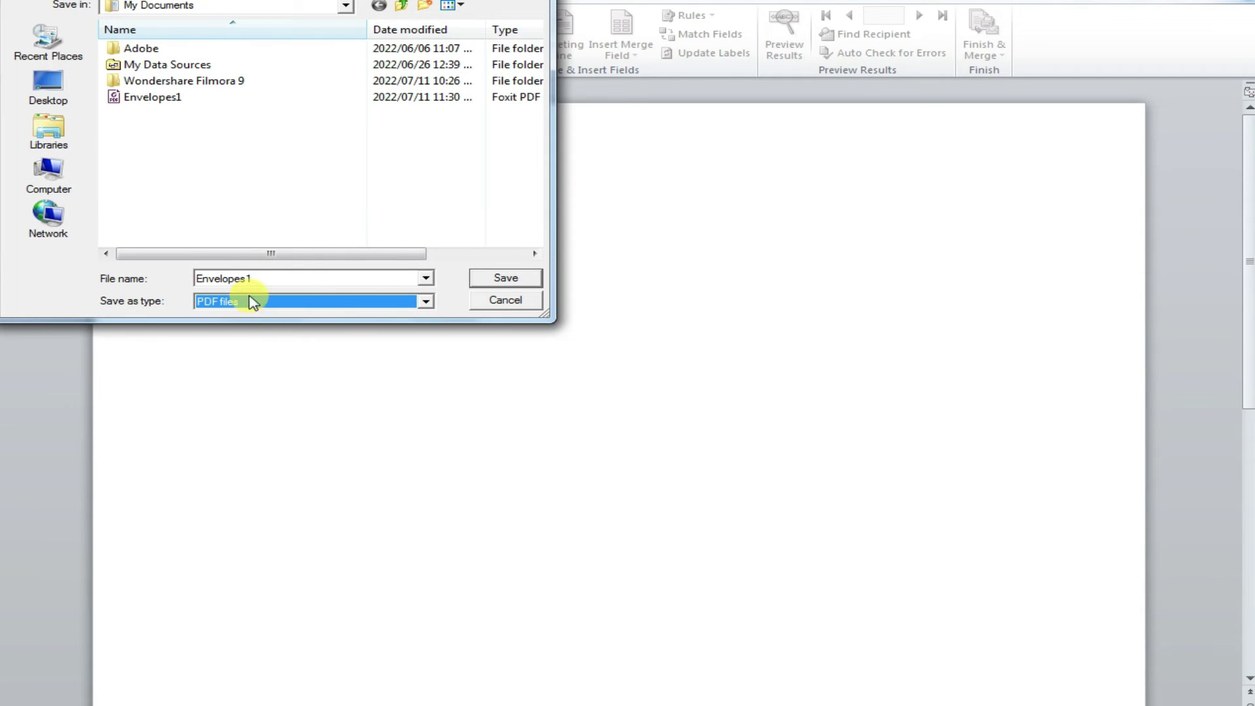
double_click(267, 280)
left_click(267, 280)
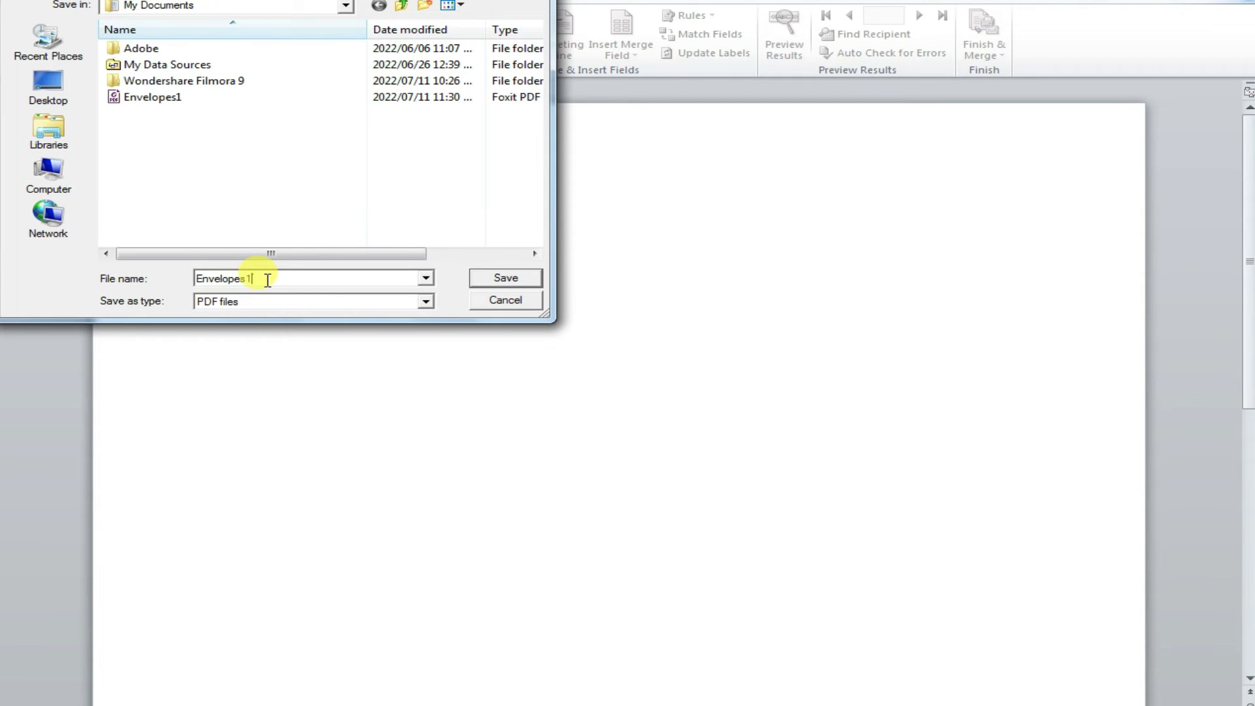
key("BackSpace")
type("2")
left_click(505, 277)
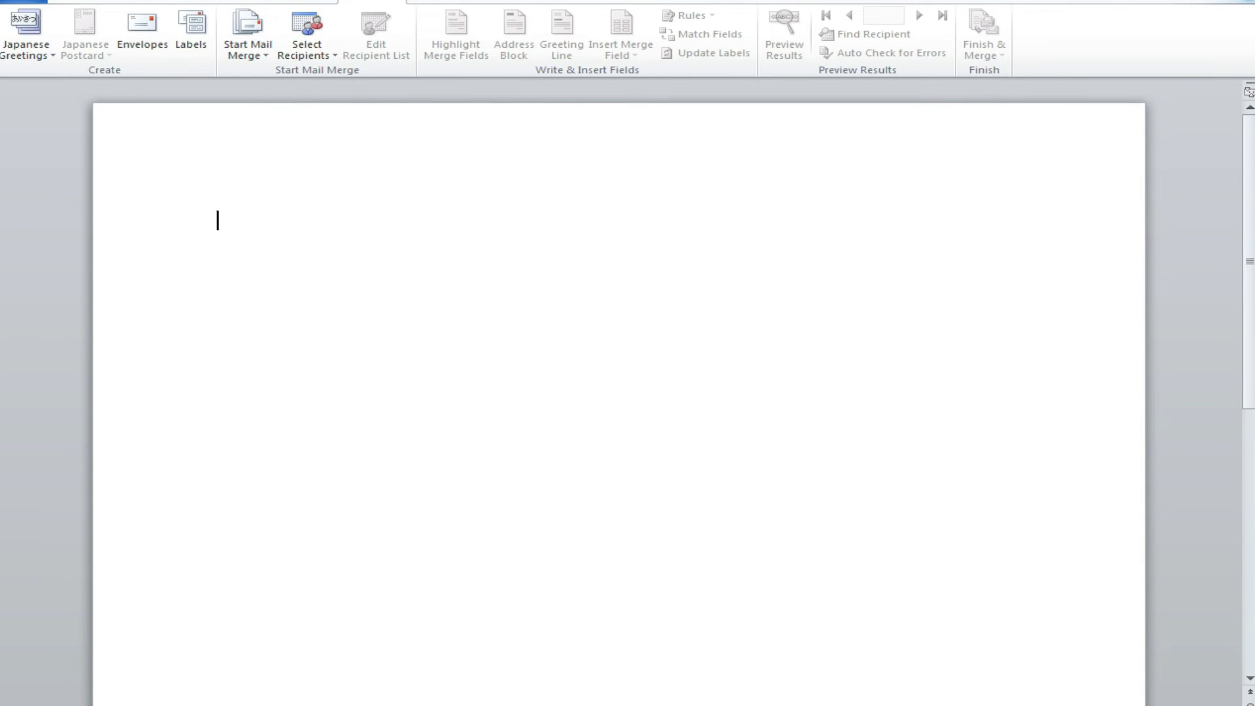
Open Envelopes2.pdf from the Documents library in Google Chrome, dismissing the Foxit activation prompt
left_click(943, 119)
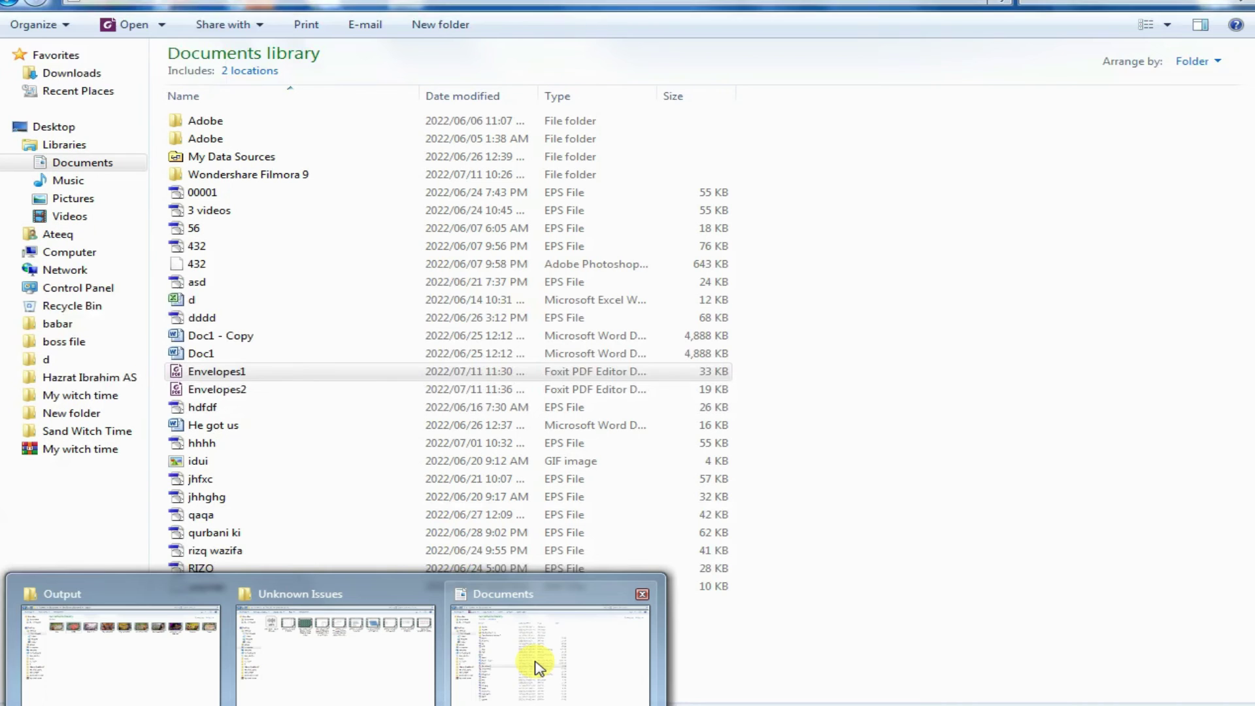
left_click(533, 664)
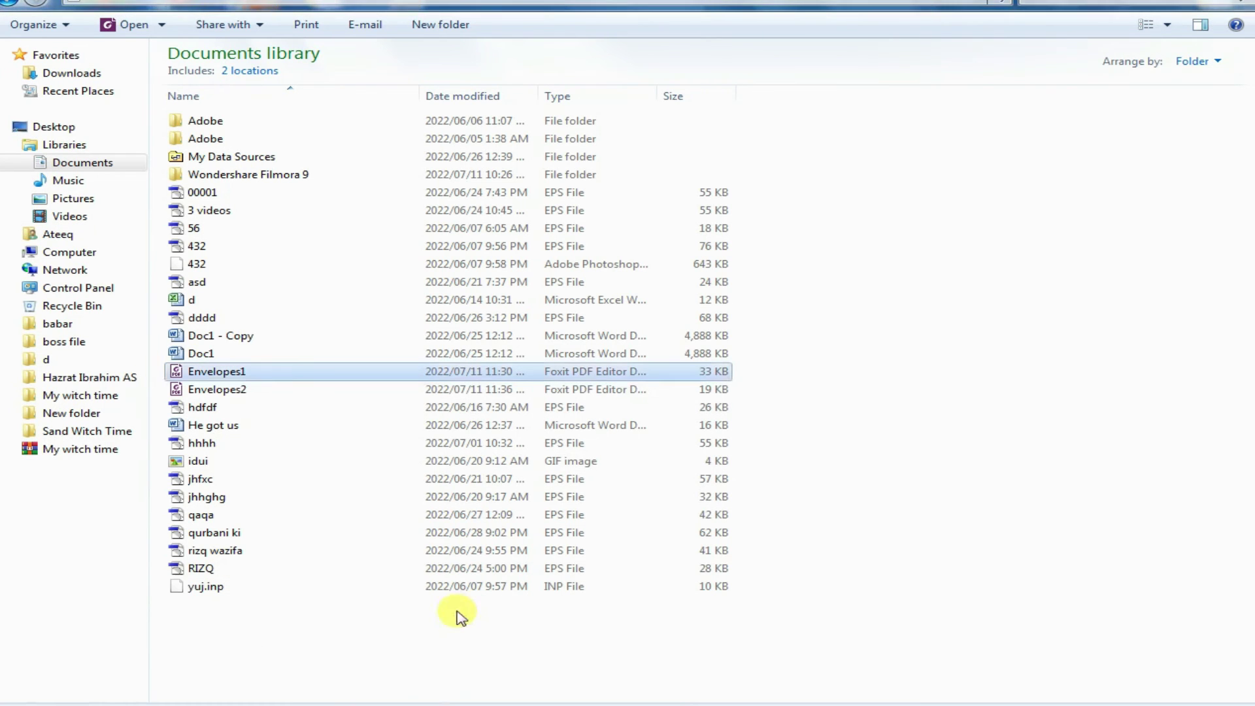
double_click(218, 393)
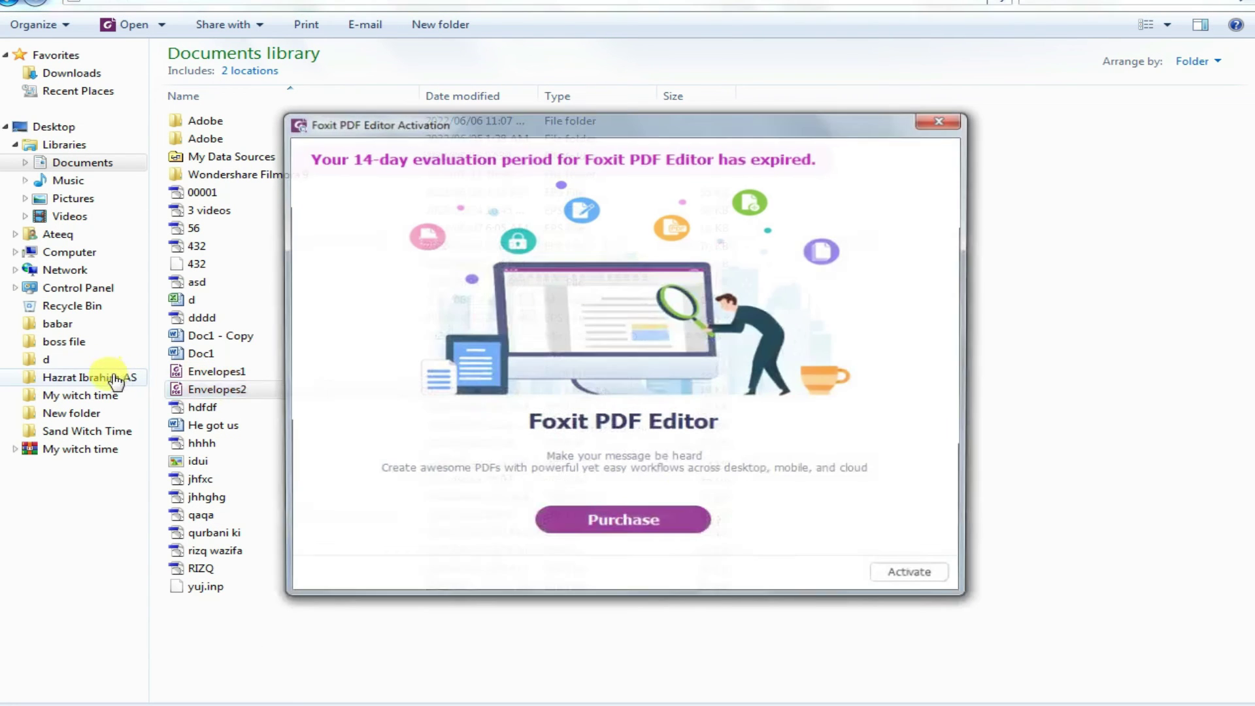
left_click(943, 120)
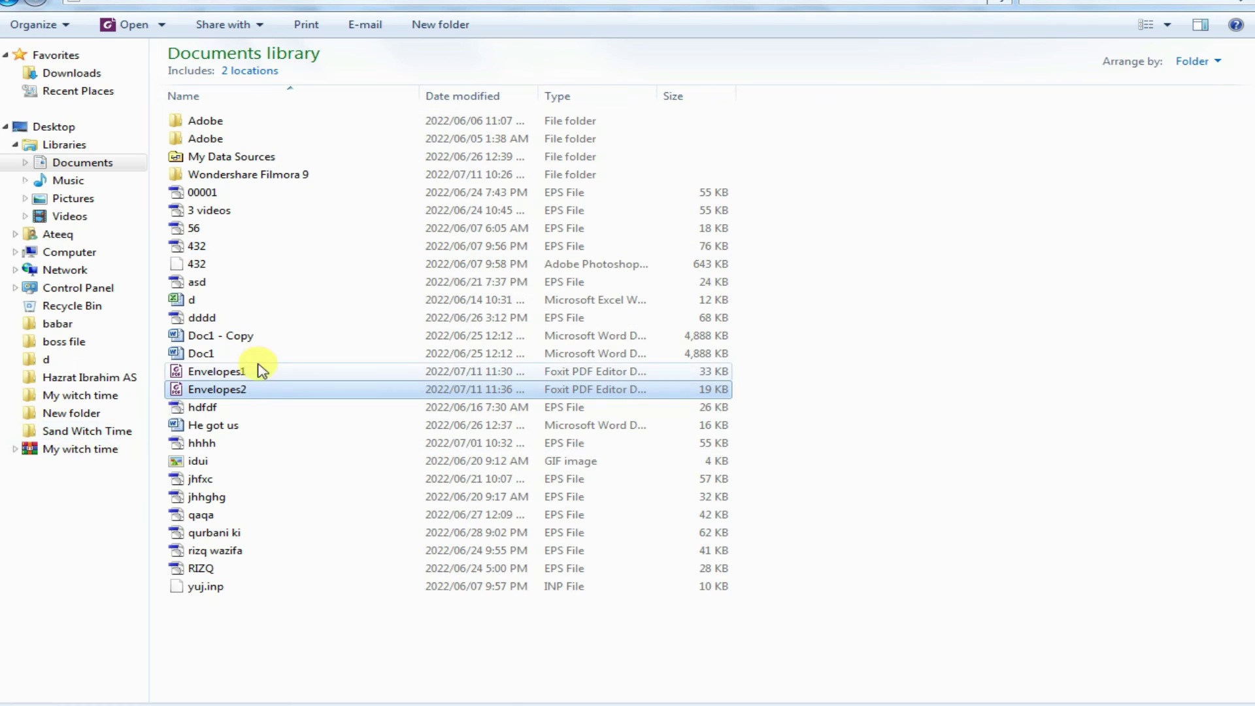
right_click(239, 391)
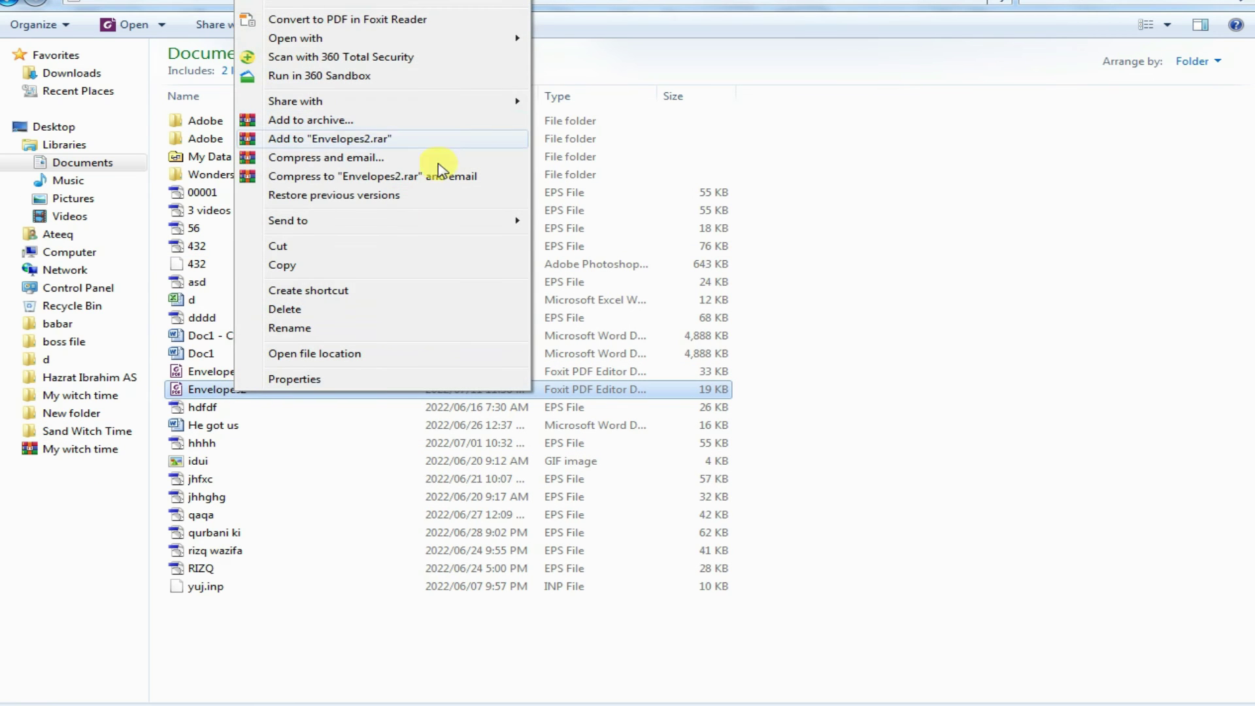
mouse_move(296, 38)
left_click(562, 79)
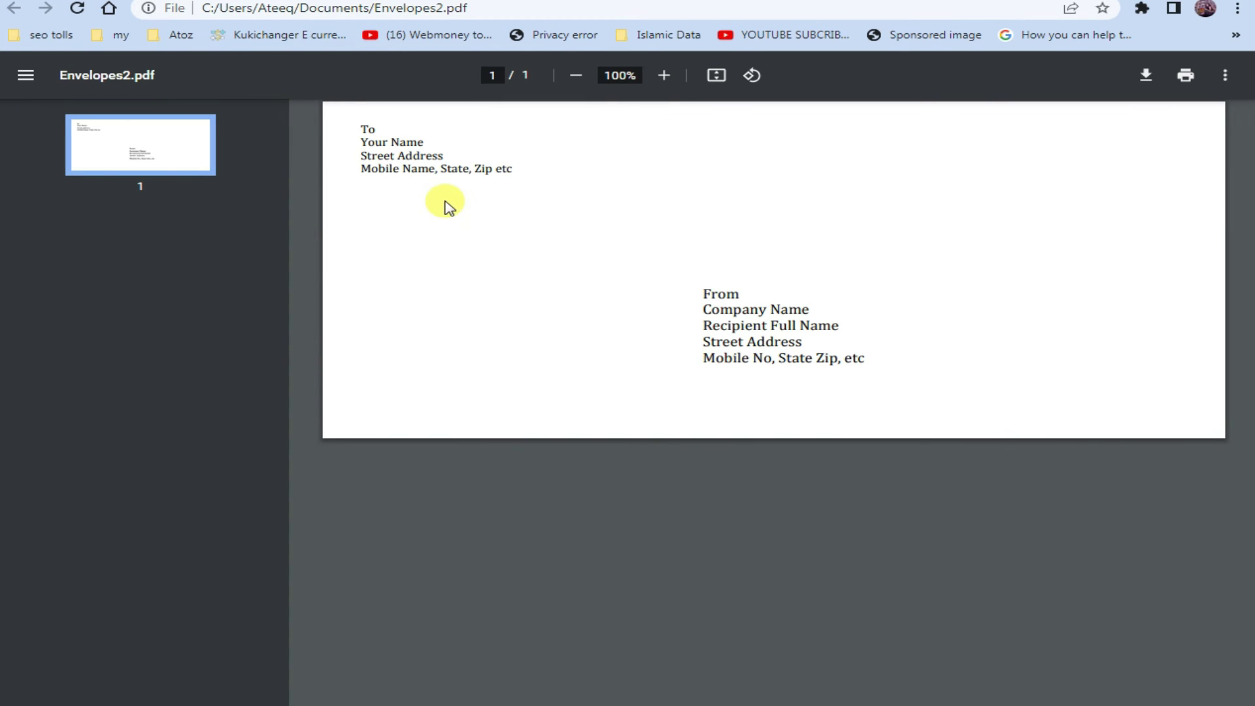
Zoom the envelope PDF to 150%, check the Your Name and Street Address lines, then return to Word
key("ctrl+plus")
key("ctrl+plus")
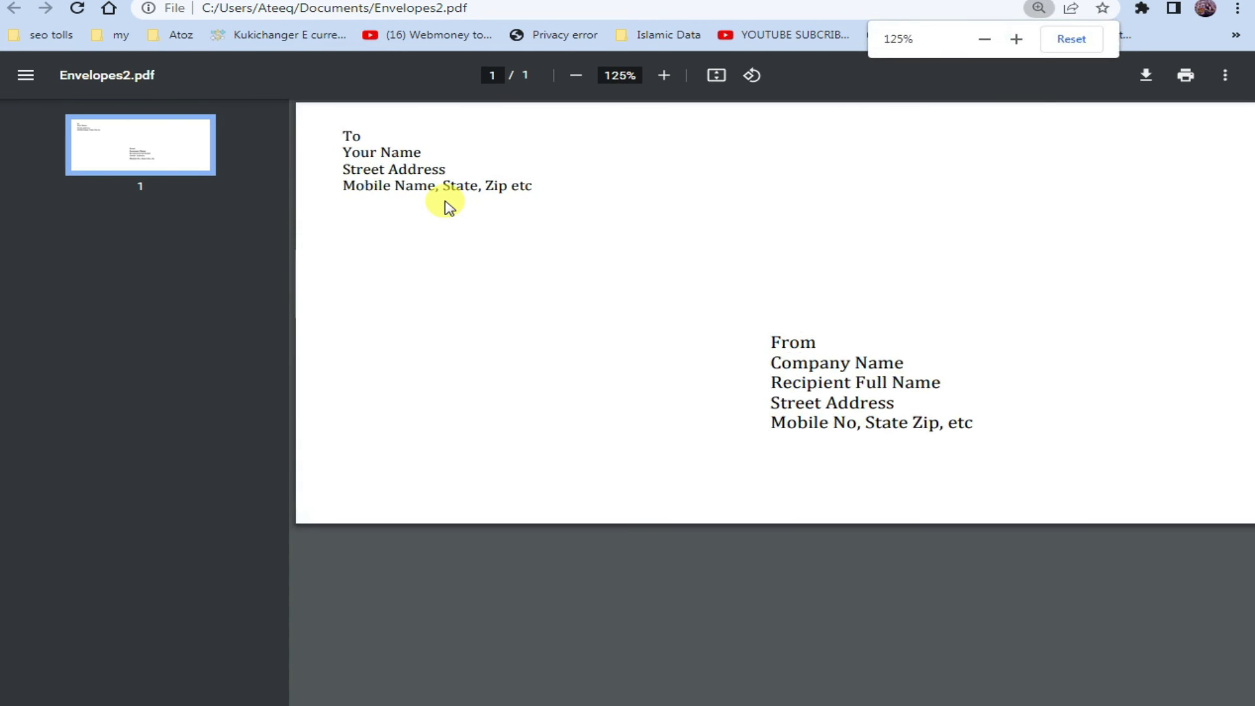
key("ctrl+plus")
key("ctrl+plus")
key("ctrl+minus")
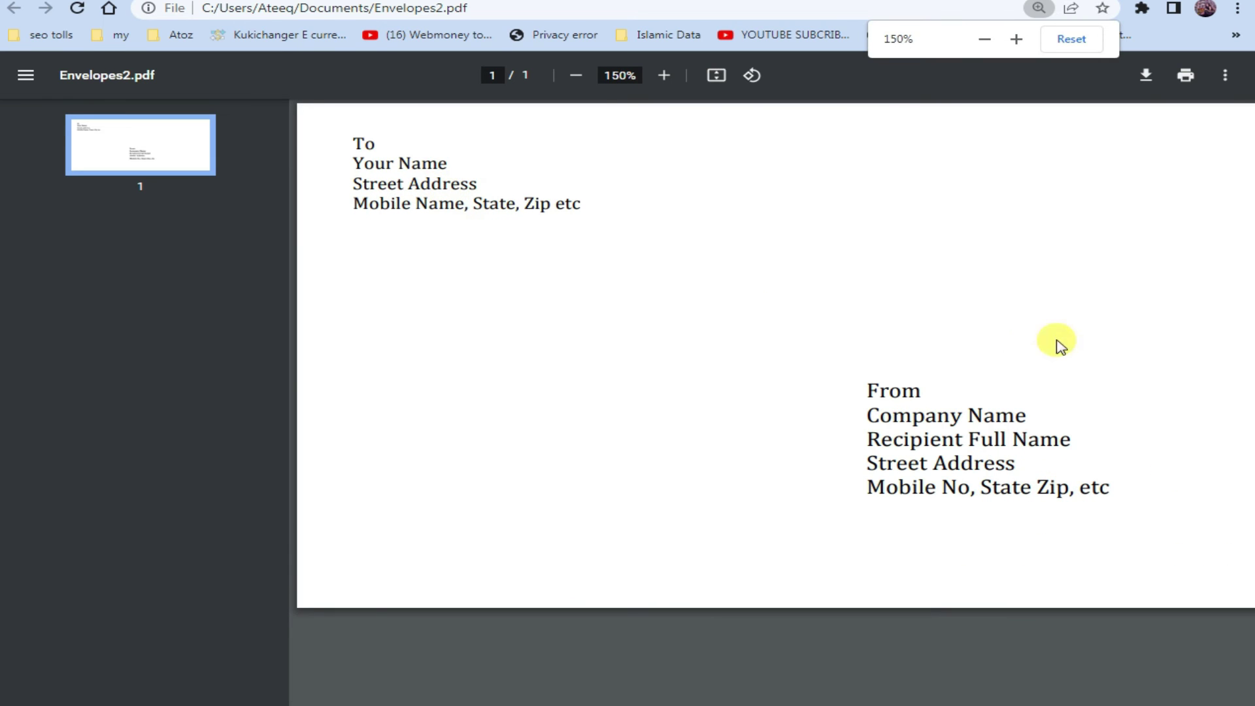
left_click_drag(359, 145, 434, 197)
left_click(438, 203)
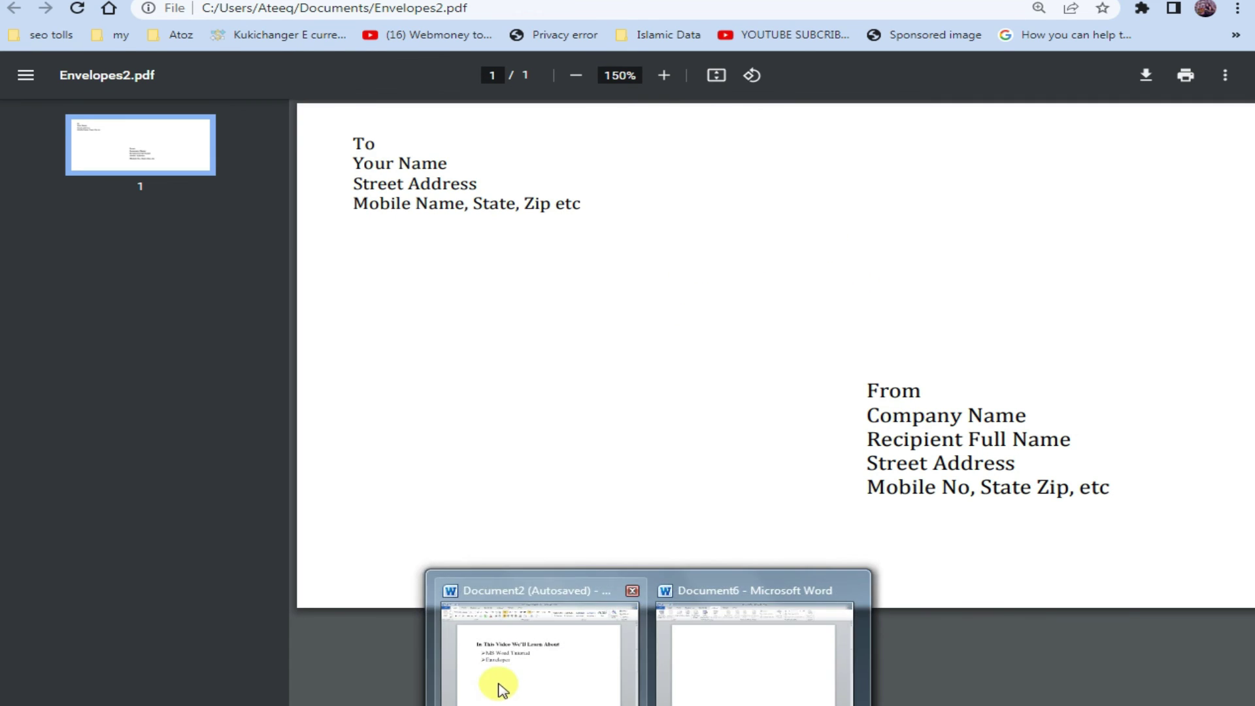
left_click(499, 684)
Add 'Like Share & Subscribe' and 'Thanks For visit Our Channel' bullets below Envelopes, leaving an empty bullet after them
key("Return")
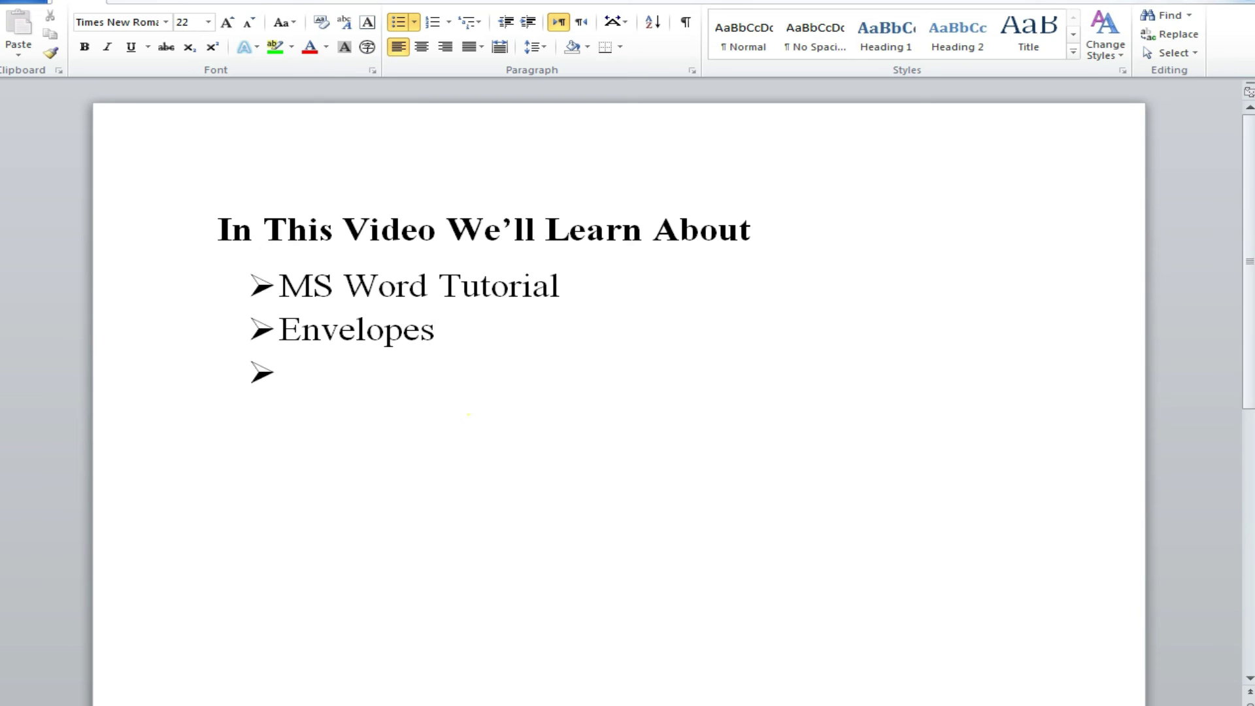
type("Lu")
key("BackSpace")
type("ike Share & Subscribe")
key("Return")
type("Thanks For vis")
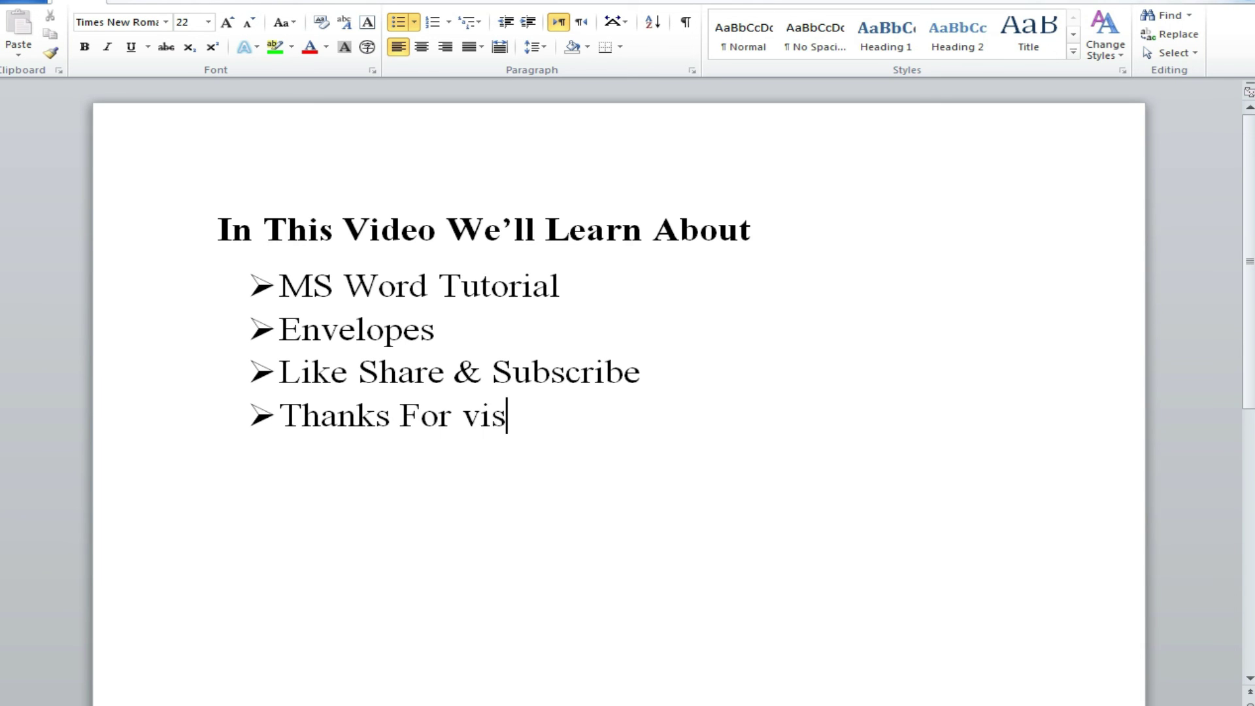
type("it Our CHannle")
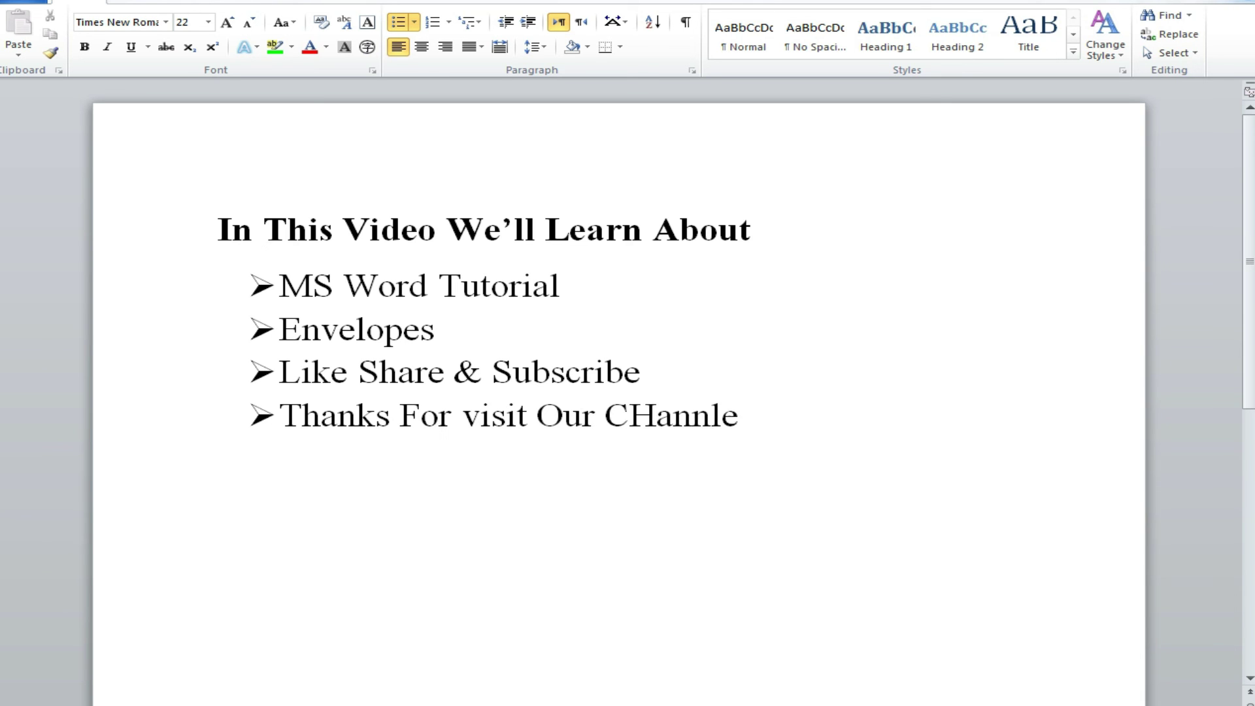
key("BackSpace")
key("BackSpace")
type("el")
key("Return")
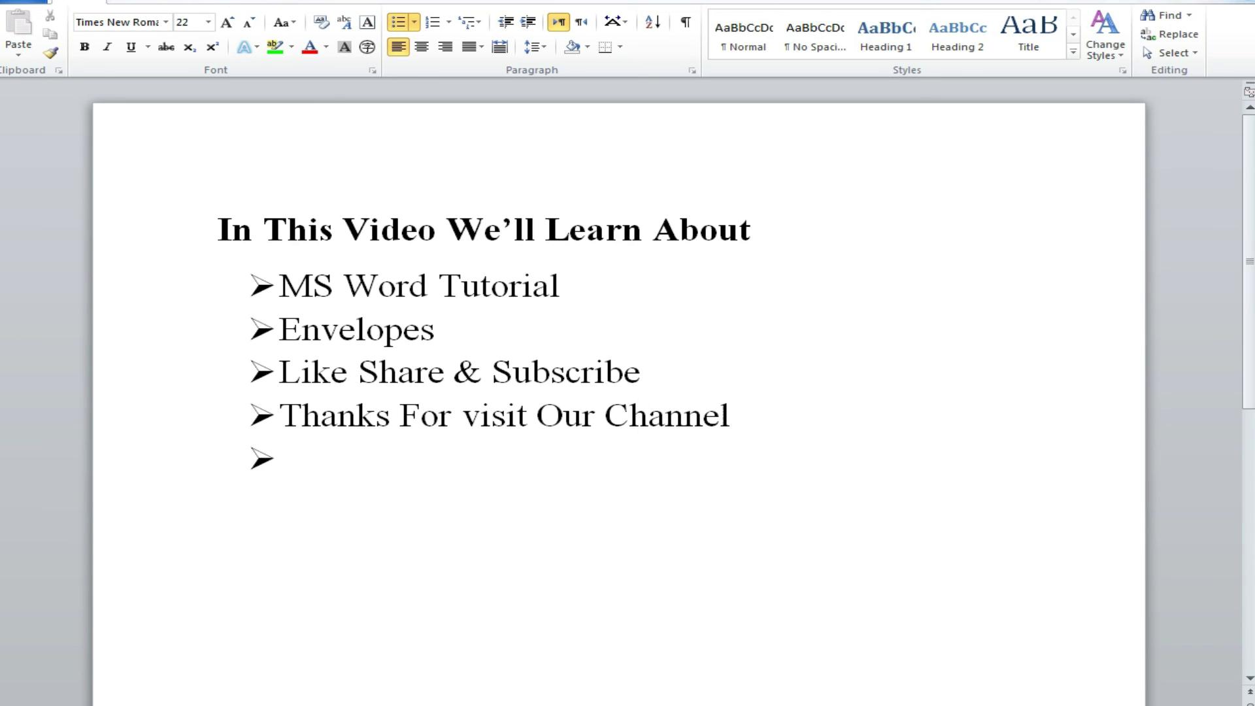
Apply Capitalize Each Word to the 'Thanks For visit Our Channel' bullet, then move to the empty bullet
left_click_drag(491, 418, 469, 422)
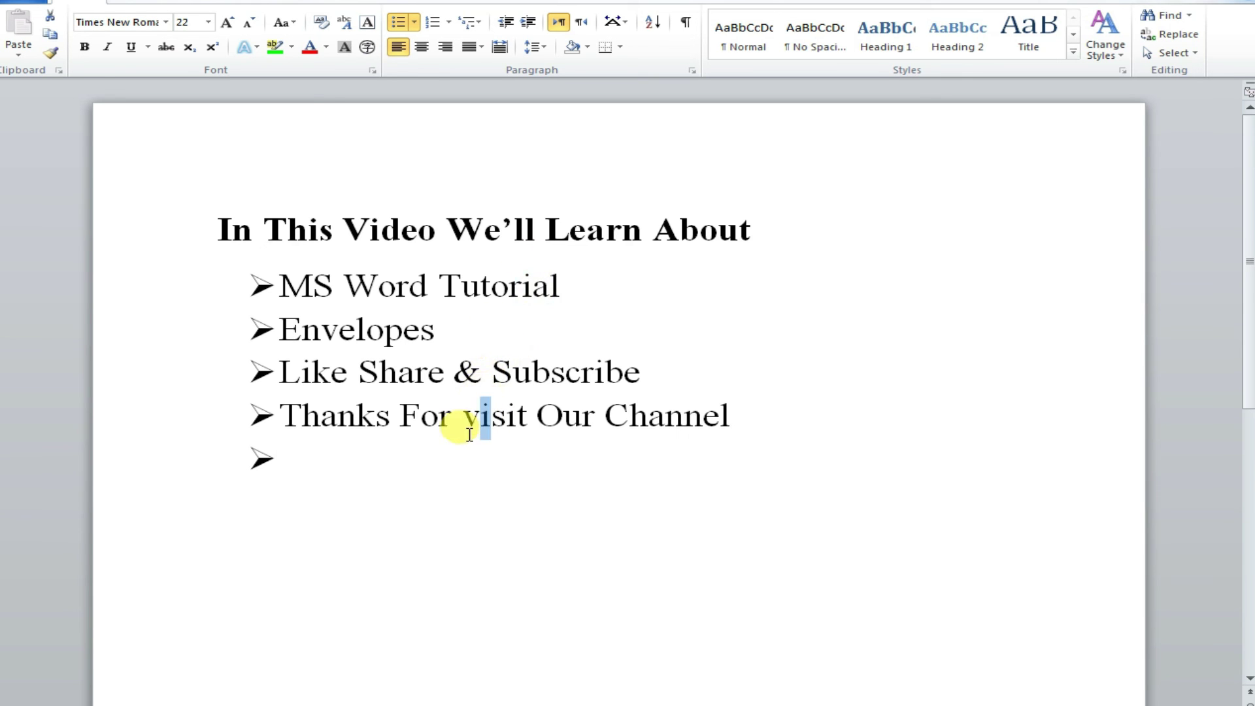
triple_click(467, 421)
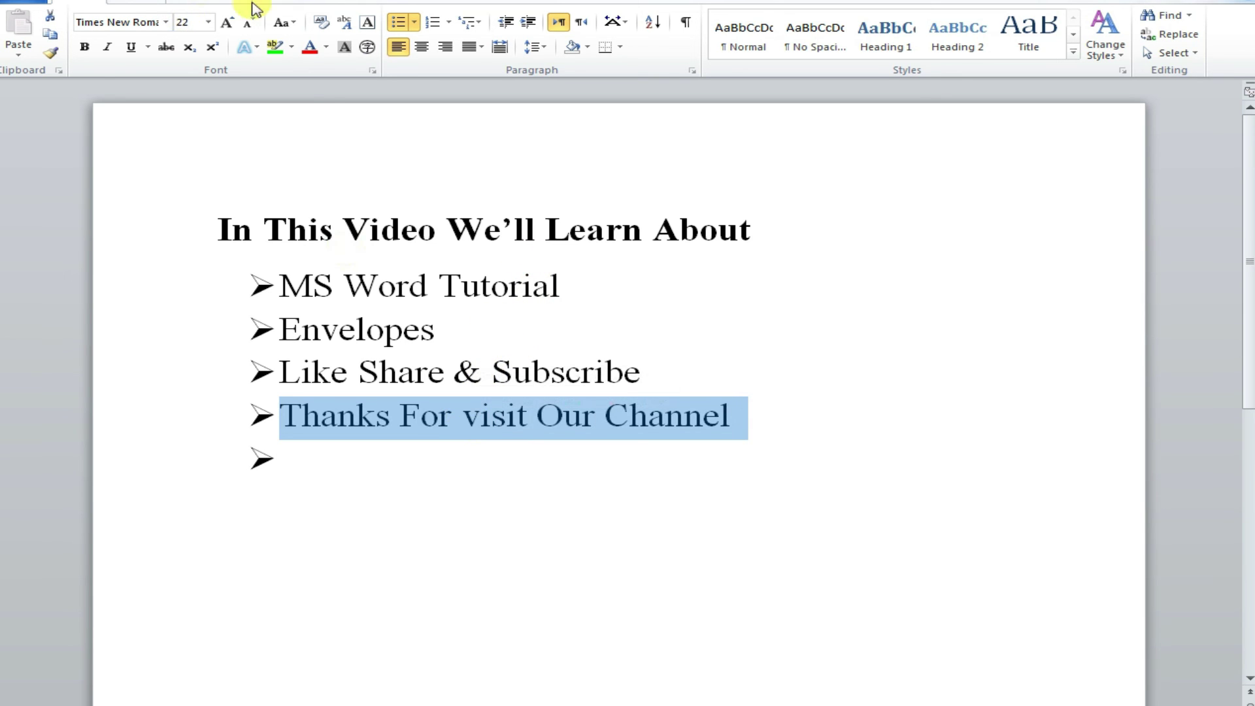
left_click(297, 25)
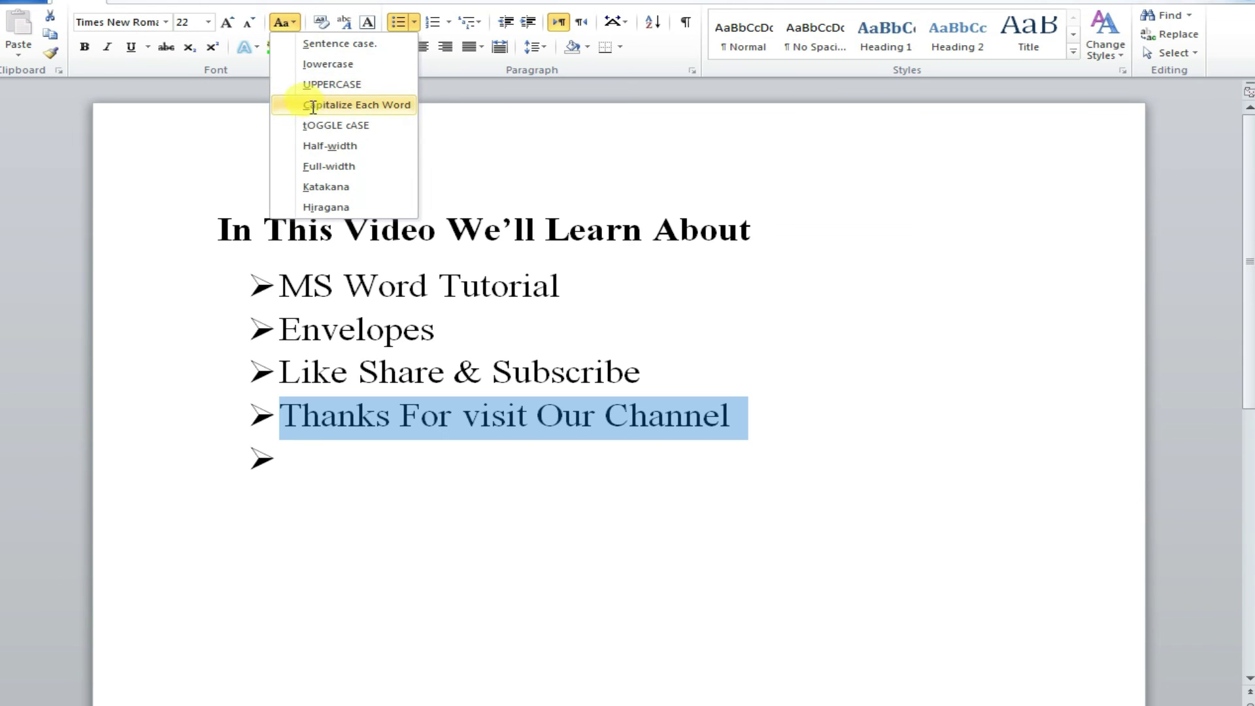
left_click(308, 104)
left_click(480, 540)
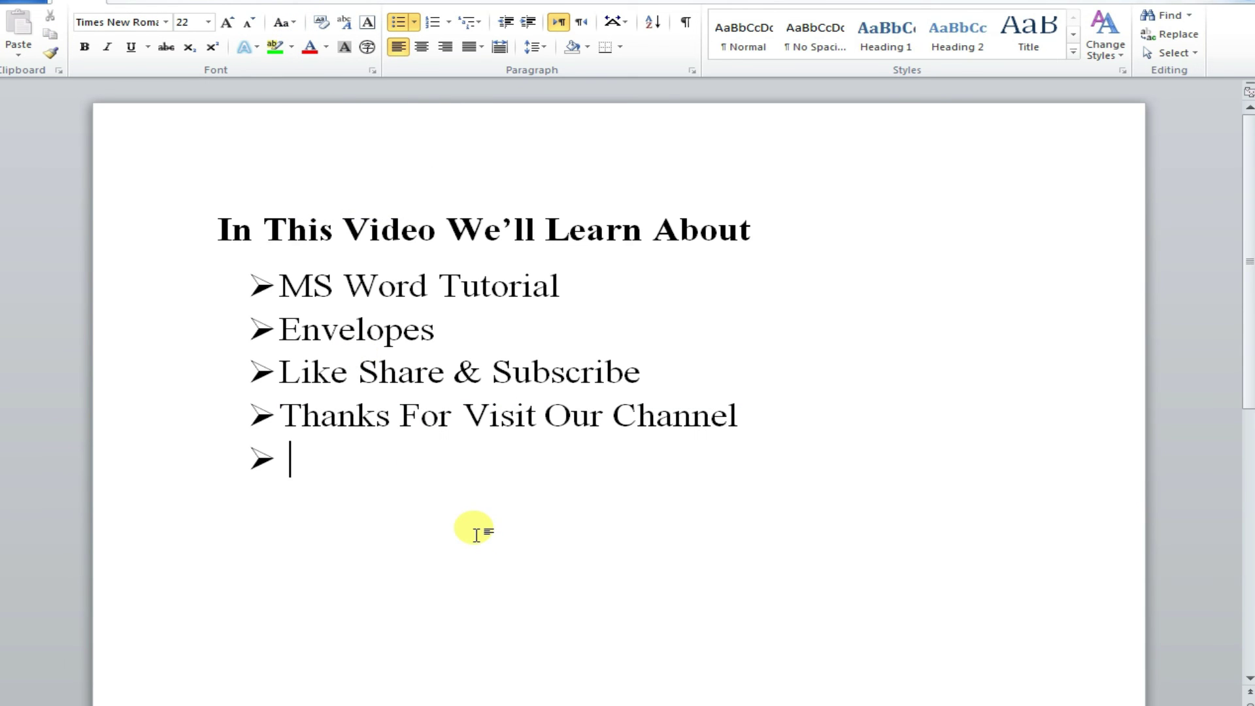